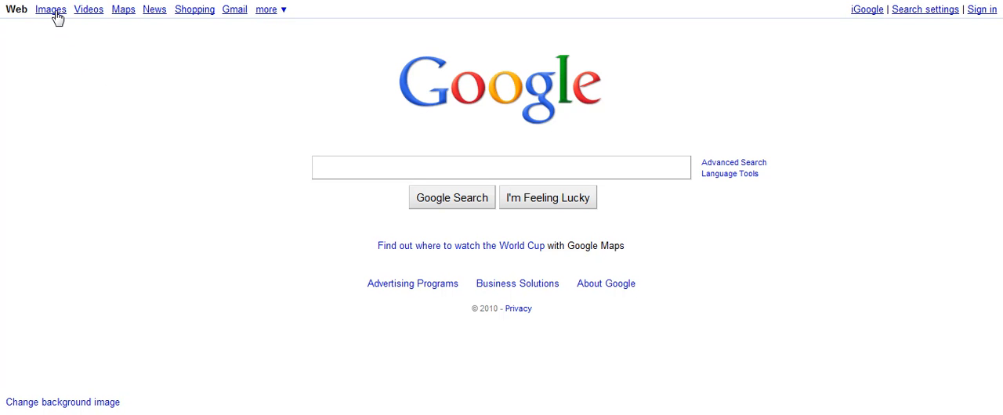
Search Google Images for "George Washington"
{"action": "left_click", "coordinate": [57, 16]}
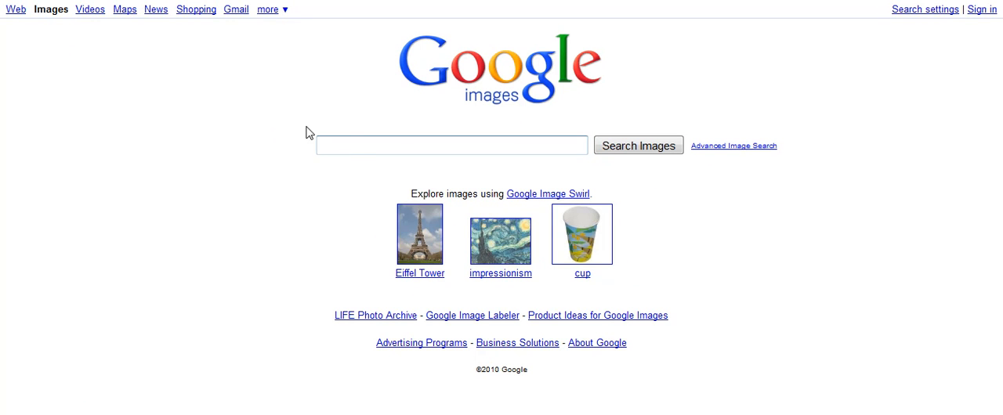
{"action": "type", "text": "Ge"}
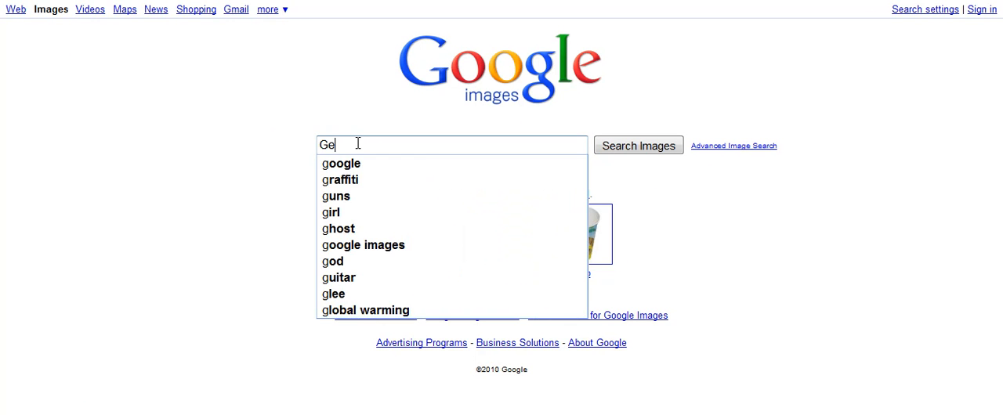
{"action": "type", "text": "orge Washington"}
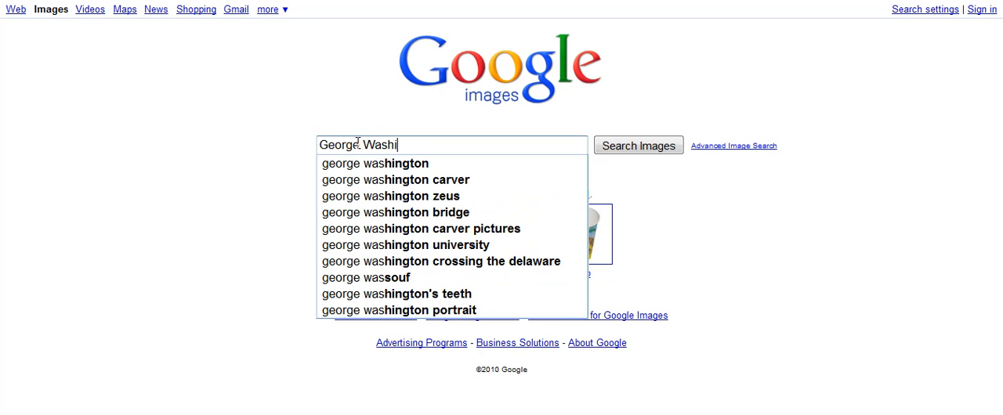
{"action": "left_click", "coordinate": [634, 148]}
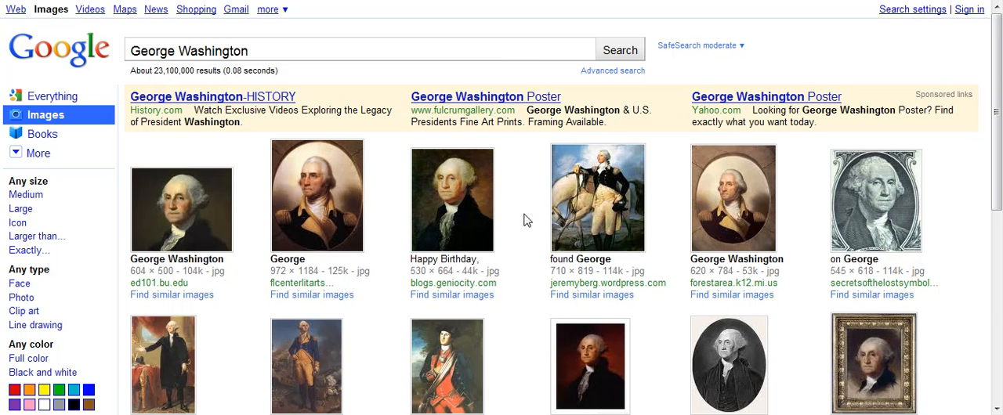
Open the first George Washington portrait at full size and save it to the Desktop as the JPEG image george-washington-picture
{"action": "left_click", "coordinate": [202, 202]}
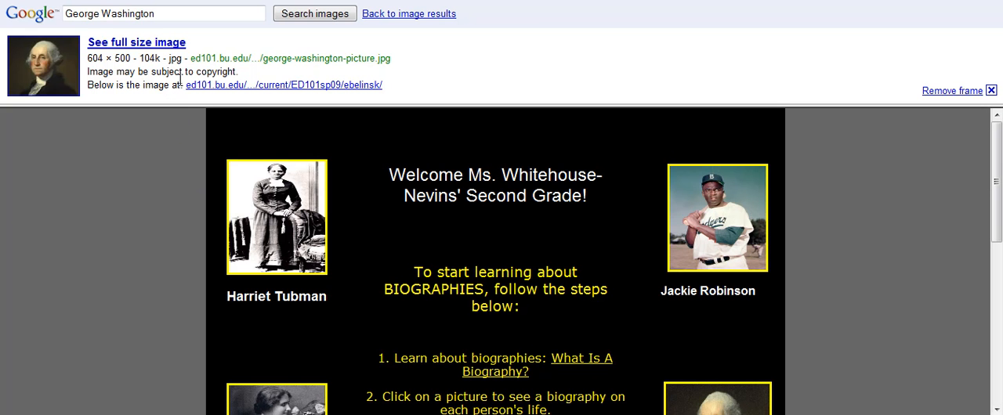
{"action": "left_click", "coordinate": [162, 45]}
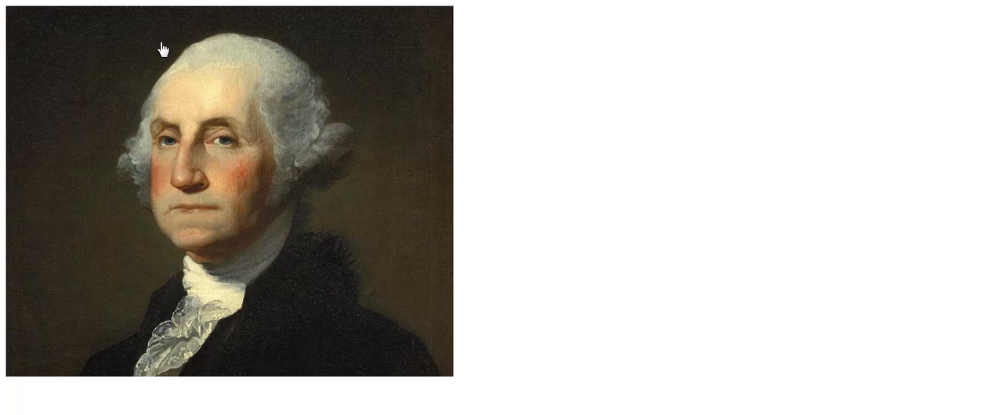
{"action": "right_click", "coordinate": [279, 161]}
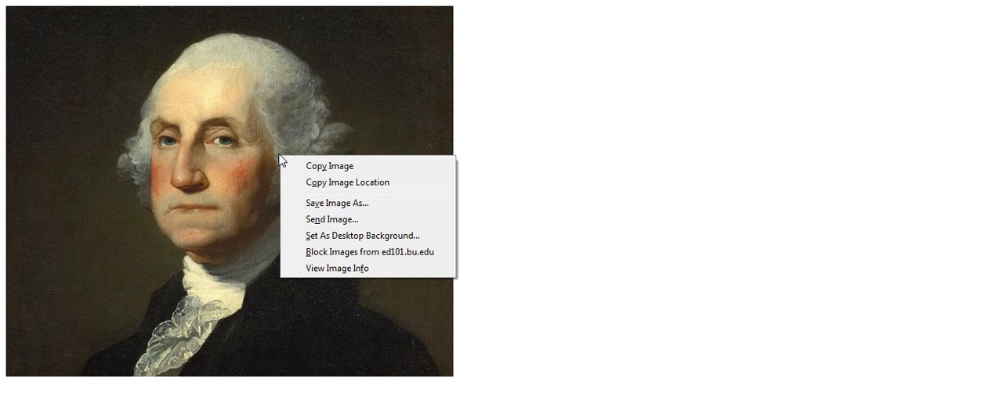
{"action": "left_click", "coordinate": [326, 203]}
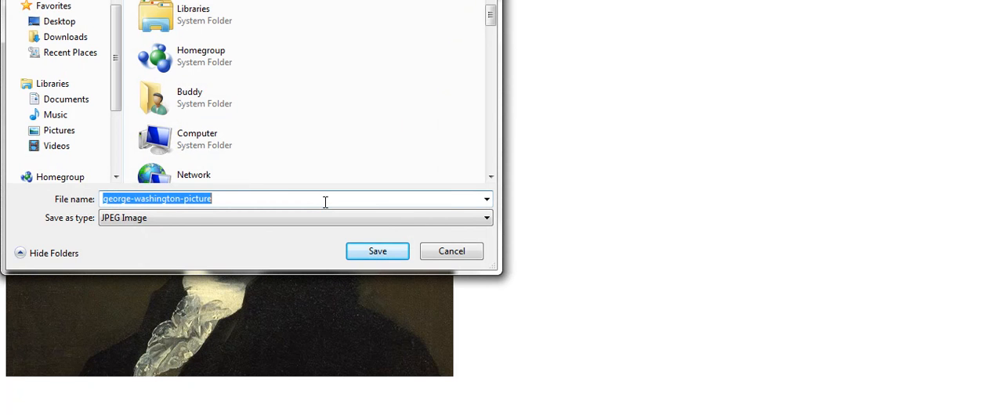
{"action": "left_click", "coordinate": [72, 25]}
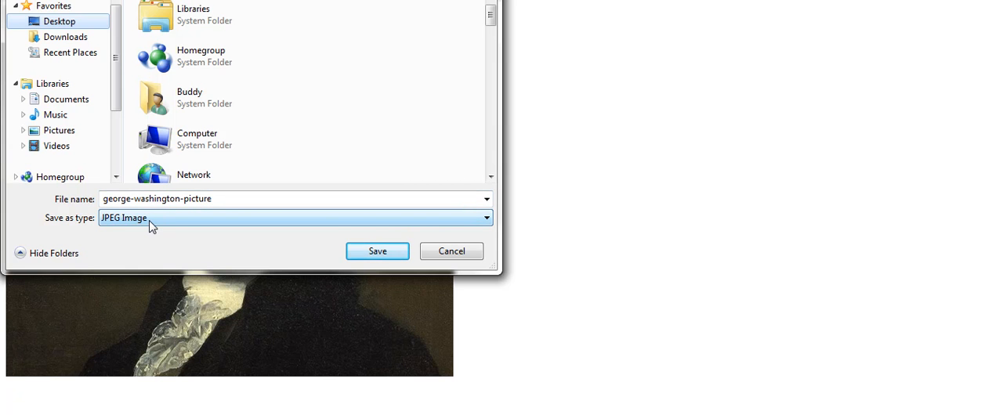
{"action": "left_click", "coordinate": [376, 252]}
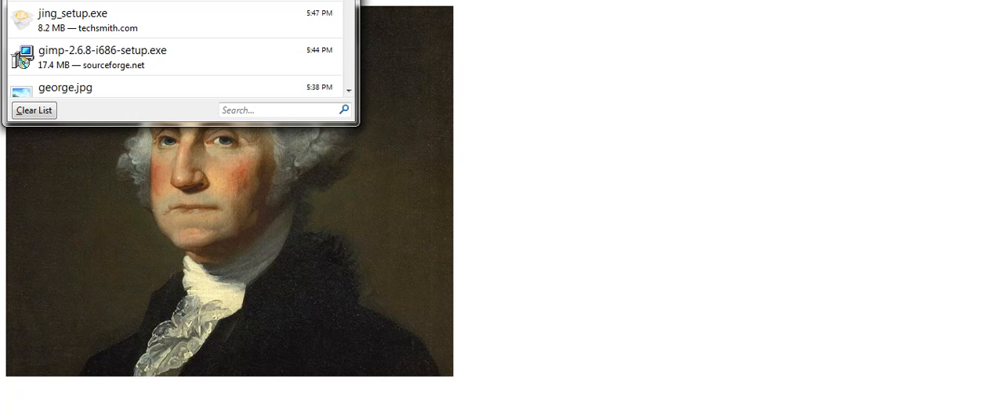
{"action": "key", "text": "alt+F4"}
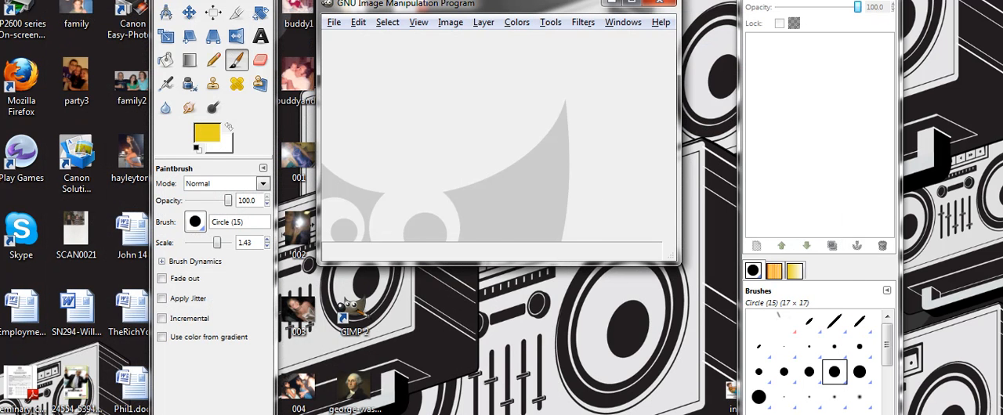
Switch to GIMP, open george-washington-picture.jpg from the Desktop, and move its window clear of the layers list
{"action": "left_click", "coordinate": [289, 414]}
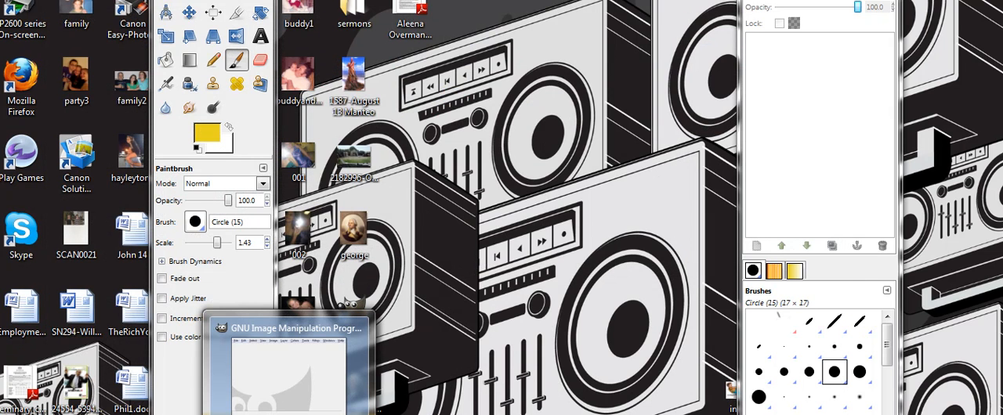
{"action": "left_click", "coordinate": [288, 368]}
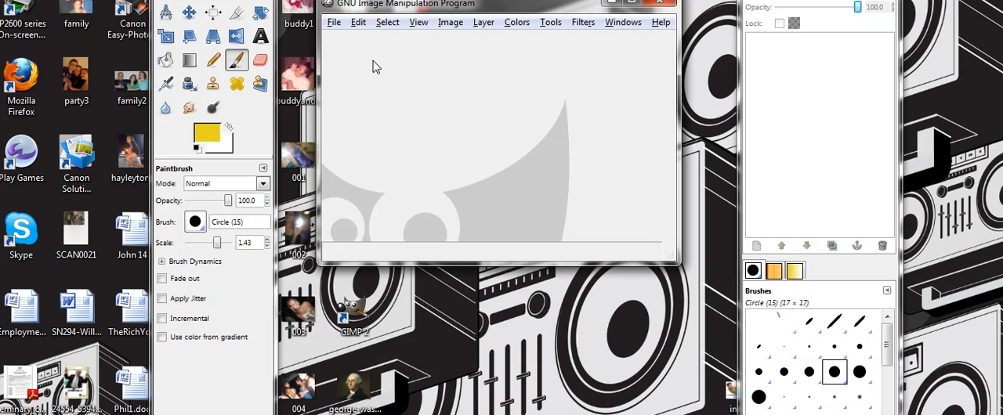
{"action": "left_click", "coordinate": [334, 24]}
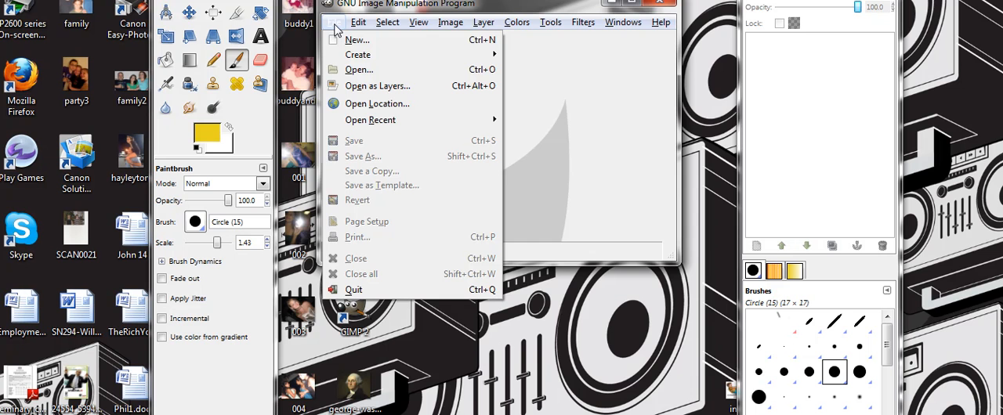
{"action": "left_click", "coordinate": [348, 71]}
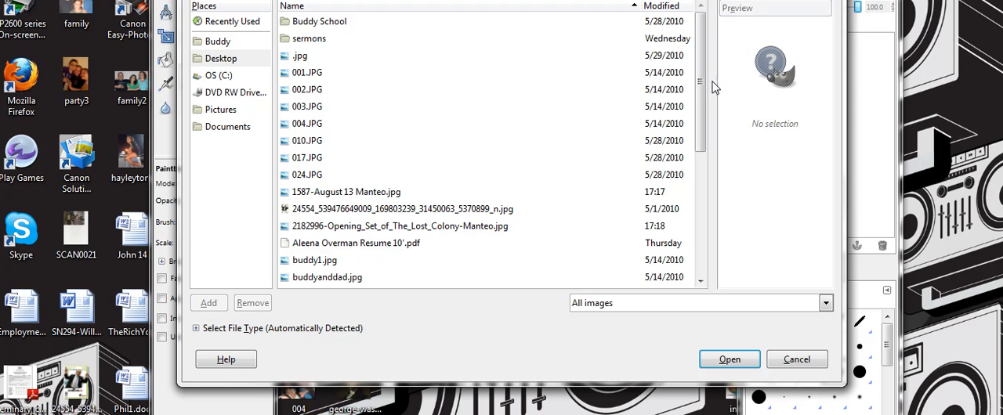
{"action": "left_click_drag", "start_coordinate": [702, 80], "coordinate": [697, 131]}
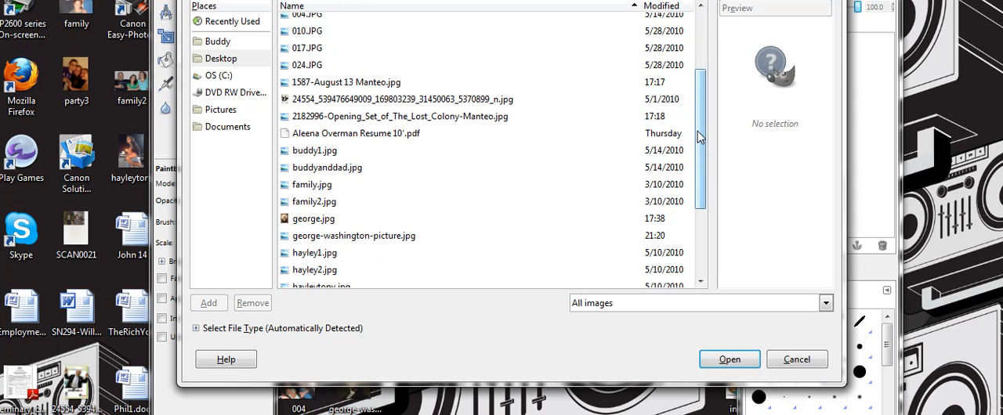
{"action": "left_click", "coordinate": [381, 237]}
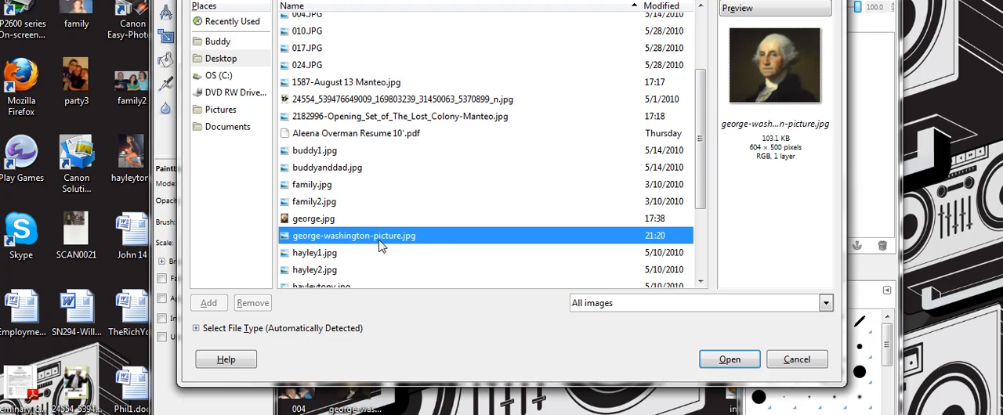
{"action": "left_click", "coordinate": [732, 360]}
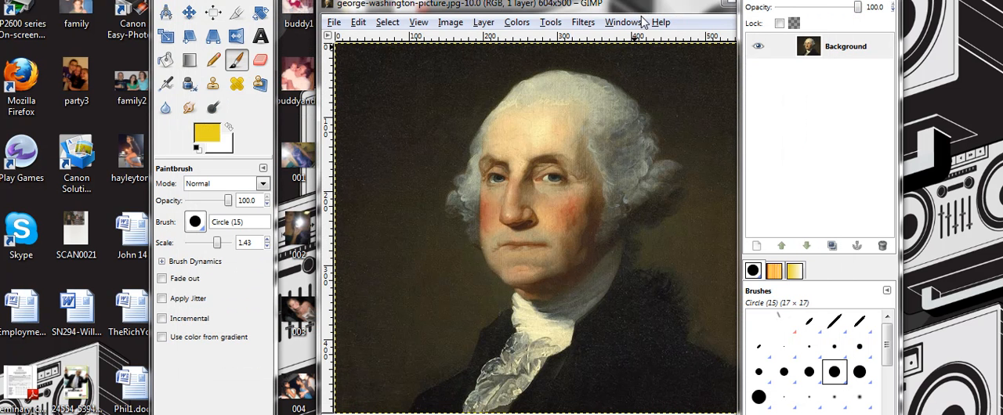
{"action": "left_click_drag", "start_coordinate": [648, 7], "coordinate": [591, 0]}
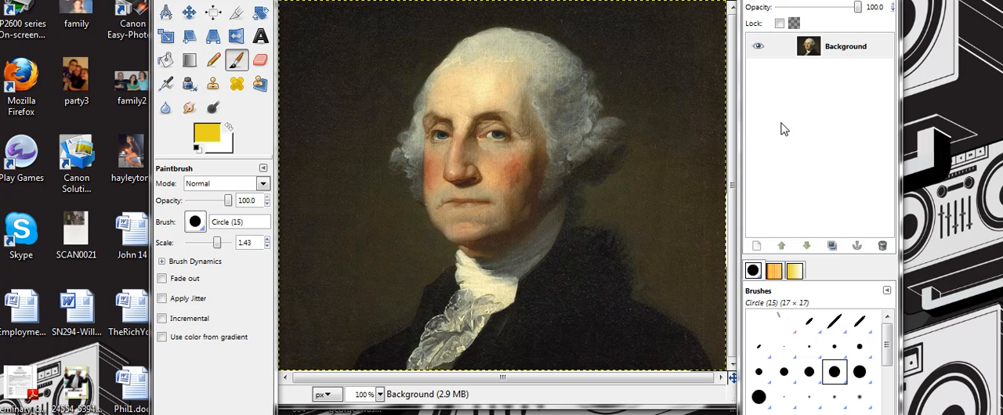
{"action": "left_click", "coordinate": [561, 0]}
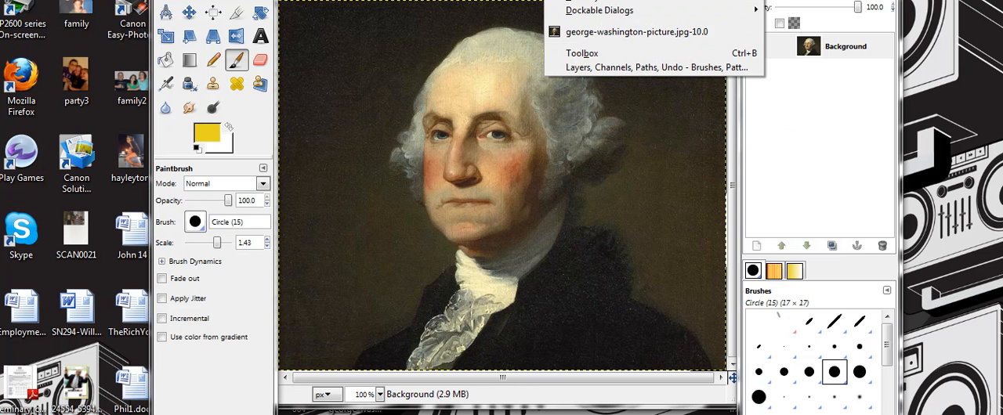
{"action": "mouse_move", "coordinate": [608, 14]}
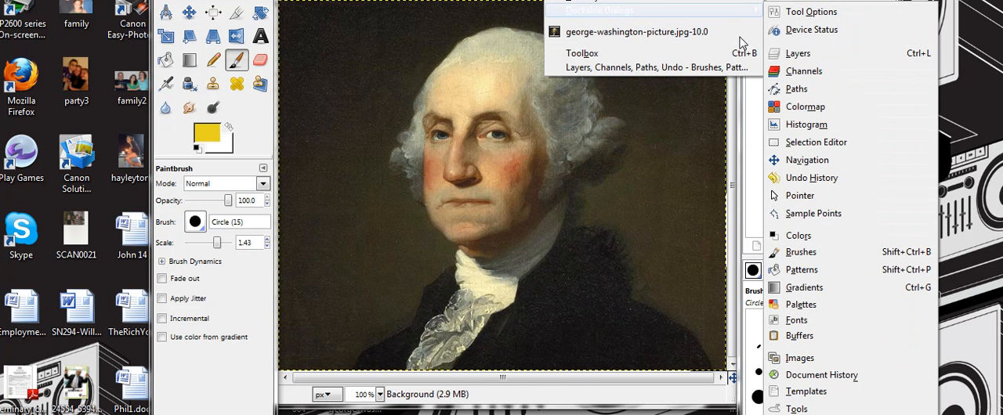
{"action": "left_click", "coordinate": [807, 53]}
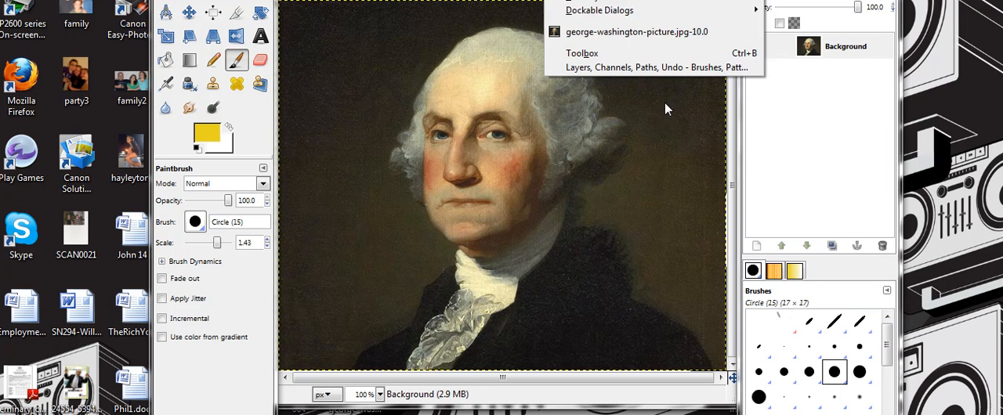
{"action": "left_click", "coordinate": [665, 108]}
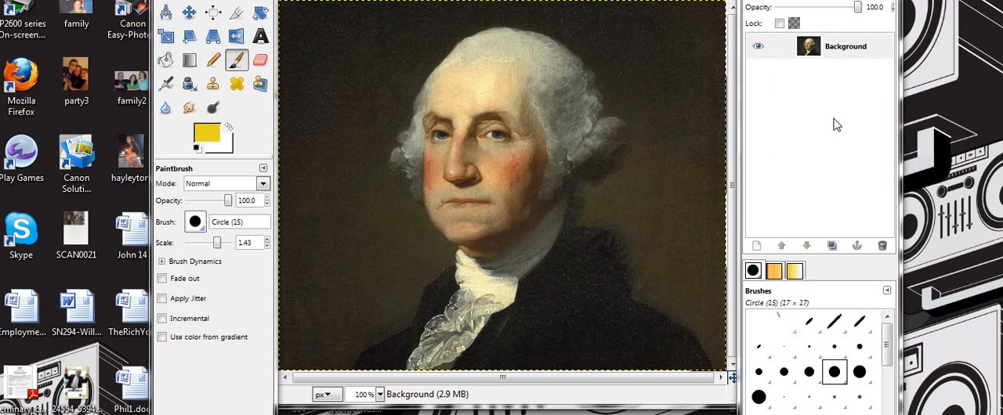
Create a 604 × 500 px transparent layer named "hair" above the portrait and select it
{"action": "left_click", "coordinate": [837, 123]}
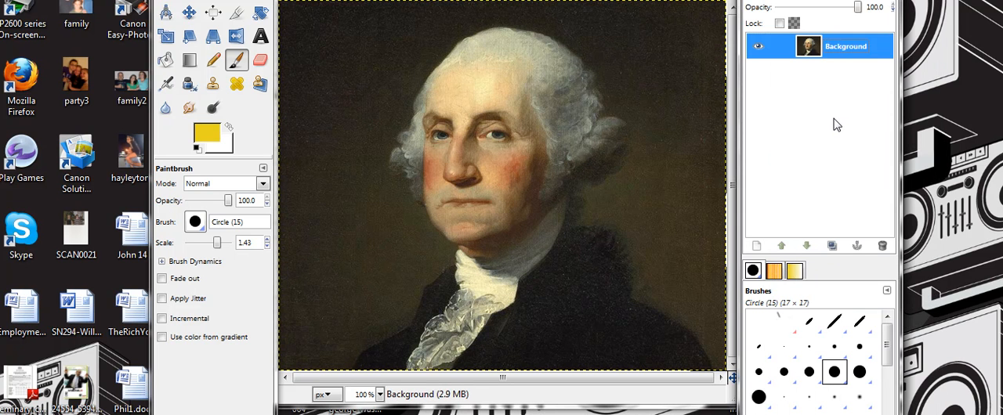
{"action": "left_click", "coordinate": [758, 249]}
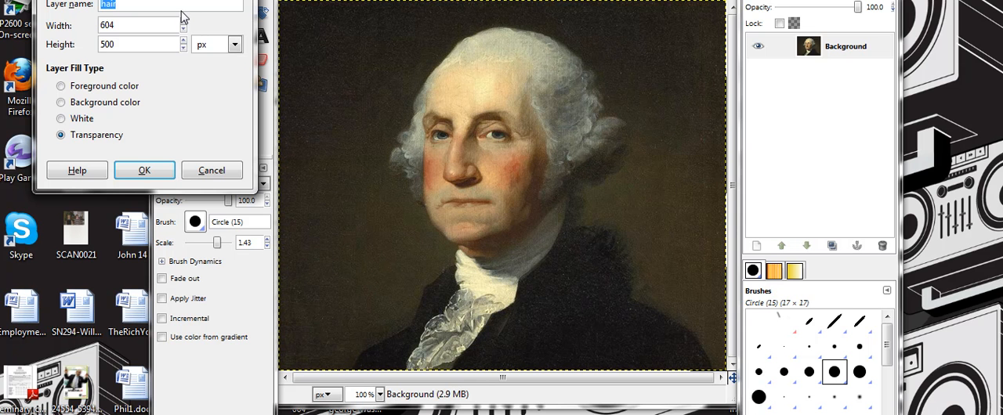
{"action": "left_click", "coordinate": [144, 170]}
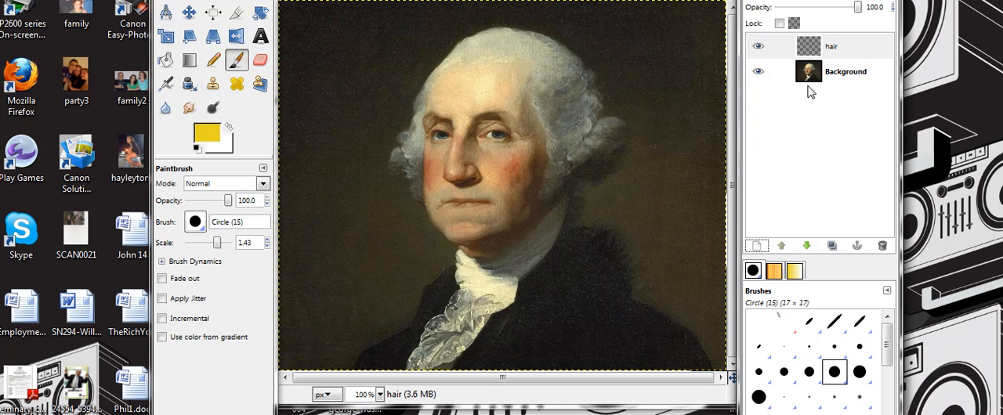
{"action": "left_click", "coordinate": [833, 49]}
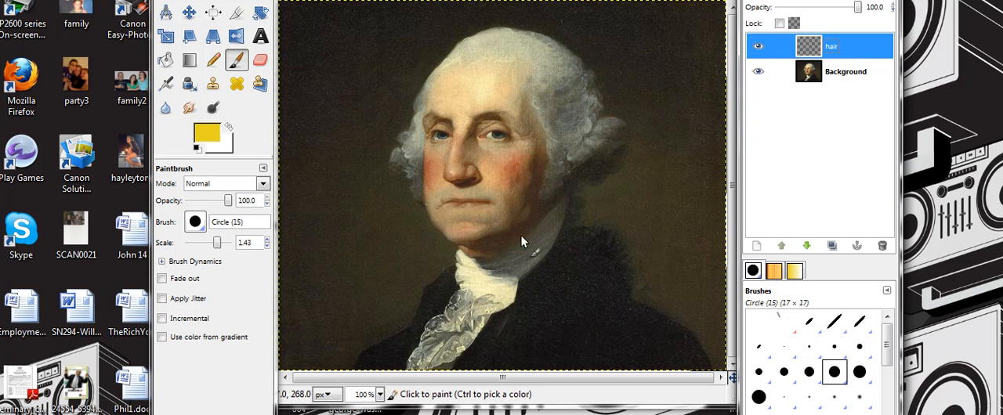
Choose the Paintbrush with a yellow foreground color, e7d328, and make the hair layer active
{"action": "left_click_drag", "start_coordinate": [242, 0], "coordinate": [212, 5]}
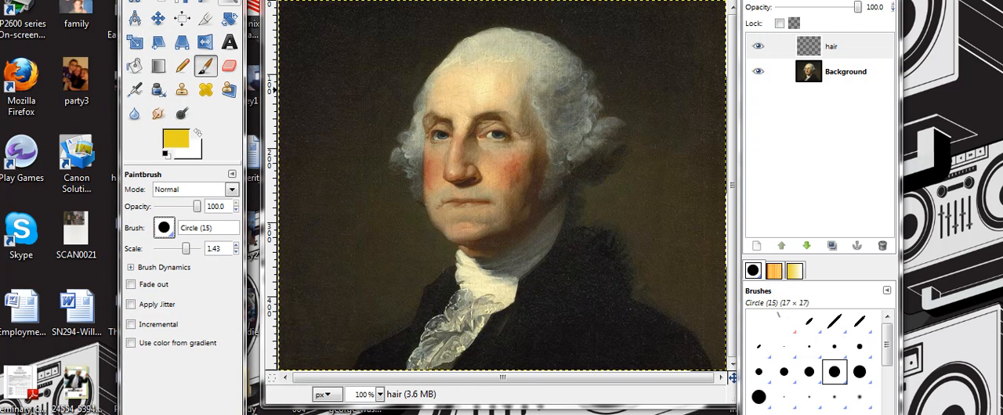
{"action": "left_click", "coordinate": [206, 69]}
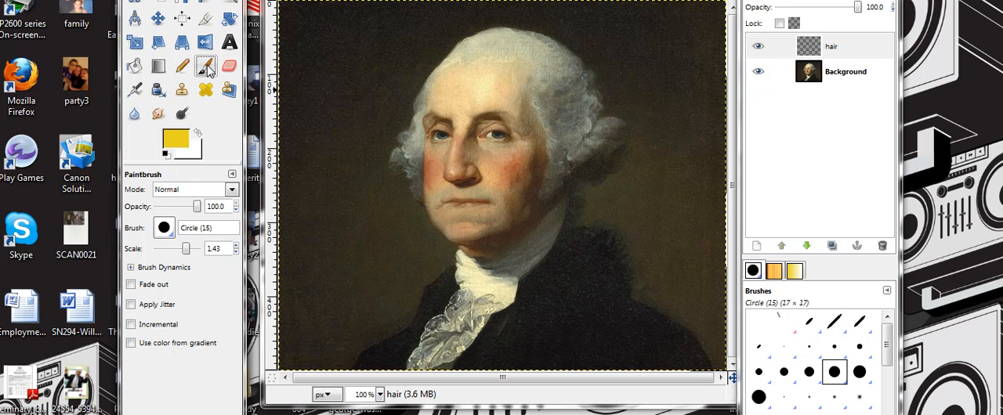
{"action": "left_click", "coordinate": [179, 141]}
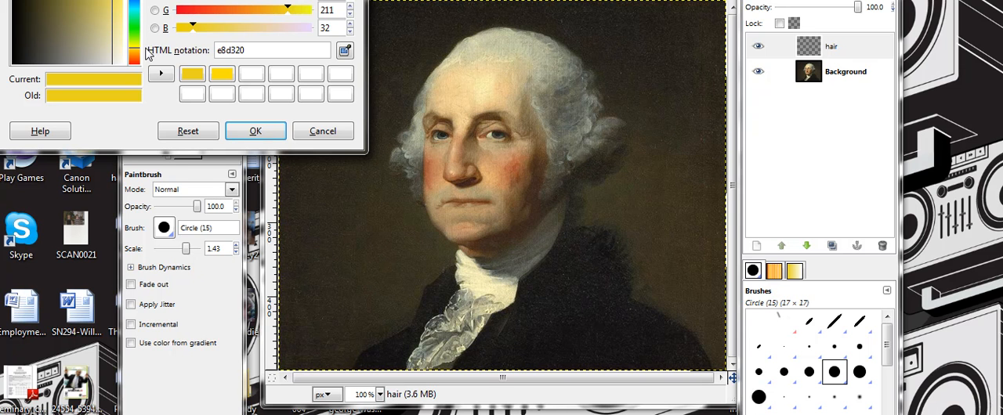
{"action": "left_click", "coordinate": [71, 0]}
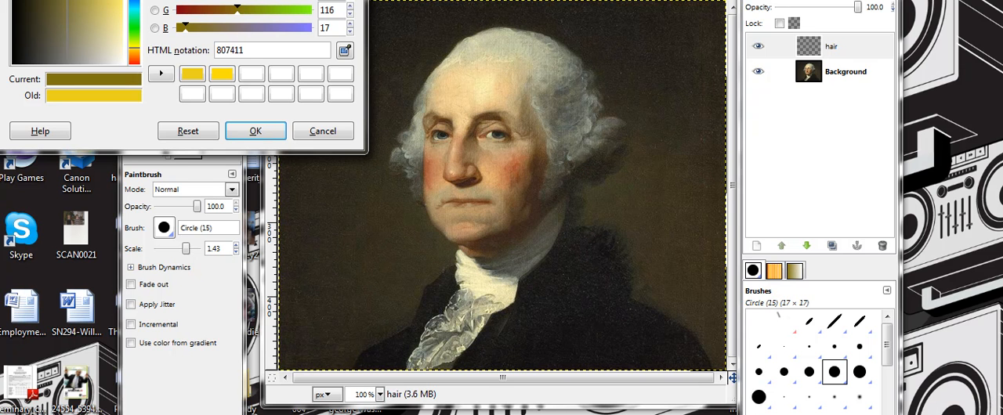
{"action": "left_click", "coordinate": [69, 0]}
{"action": "left_click", "coordinate": [51, 0]}
{"action": "left_click", "coordinate": [86, 29]}
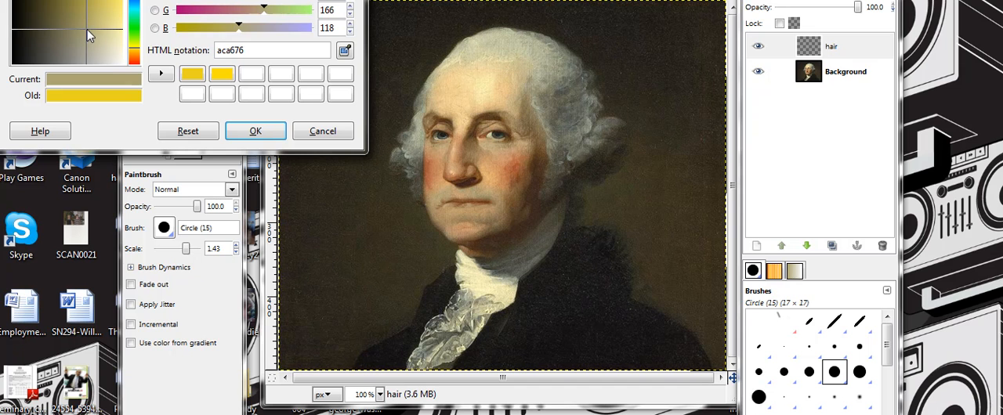
{"action": "left_click", "coordinate": [111, 0]}
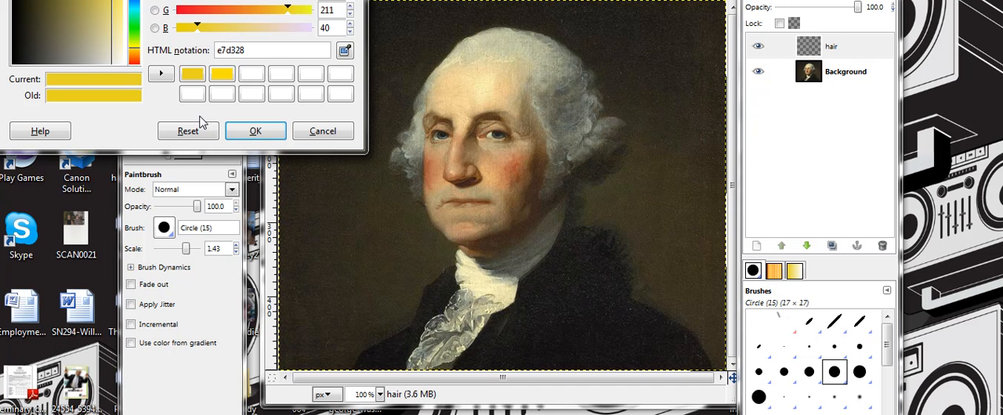
{"action": "left_click", "coordinate": [256, 132]}
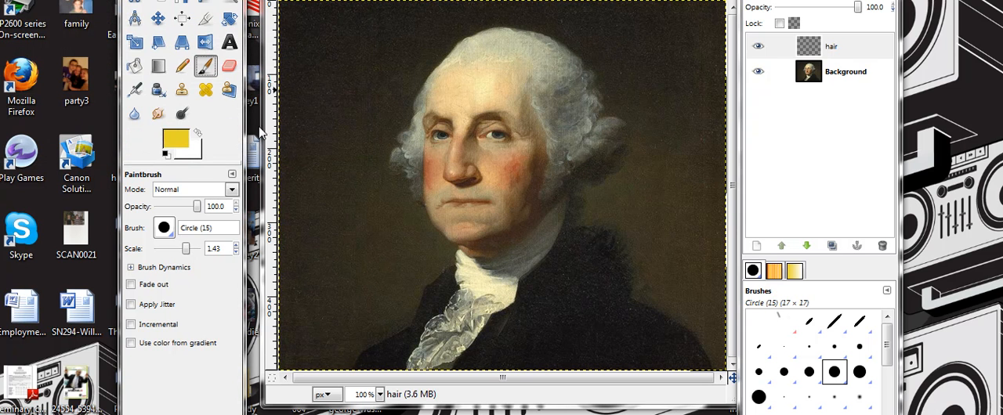
{"action": "left_click", "coordinate": [847, 48]}
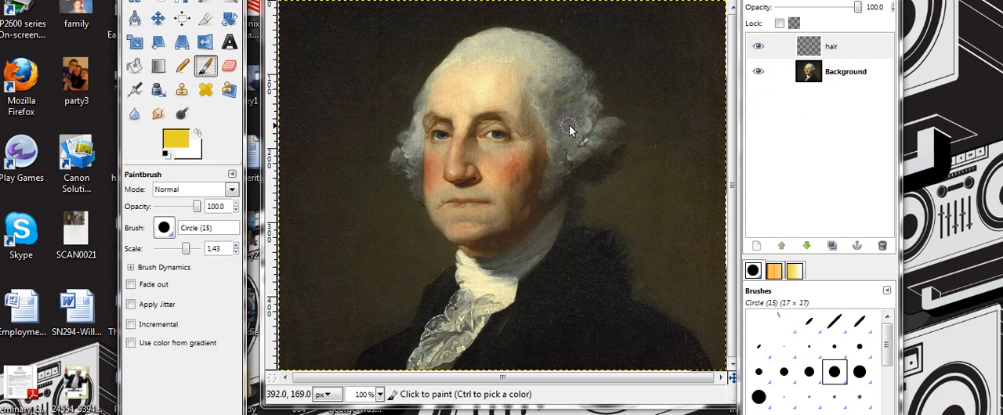
Paint yellow on the hair layer over the hair at the right of the face and across the top of the head
{"action": "left_click", "coordinate": [543, 95]}
{"action": "mouse_move", "coordinate": [543, 95]}
{"action": "left_mouse_down"}
{"action": "mouse_move", "coordinate": [557, 142]}
{"action": "mouse_move", "coordinate": [547, 192]}
{"action": "mouse_move", "coordinate": [590, 140]}
{"action": "mouse_move", "coordinate": [579, 164]}
{"action": "mouse_move", "coordinate": [599, 152]}
{"action": "mouse_move", "coordinate": [602, 169]}
{"action": "mouse_move", "coordinate": [580, 186]}
{"action": "mouse_move", "coordinate": [595, 182]}
{"action": "mouse_move", "coordinate": [612, 148]}
{"action": "mouse_move", "coordinate": [612, 174]}
{"action": "mouse_move", "coordinate": [619, 131]}
{"action": "mouse_move", "coordinate": [608, 124]}
{"action": "mouse_move", "coordinate": [601, 141]}
{"action": "mouse_move", "coordinate": [612, 138]}
{"action": "mouse_move", "coordinate": [592, 128]}
{"action": "mouse_move", "coordinate": [580, 85]}
{"action": "mouse_move", "coordinate": [576, 133]}
{"action": "mouse_move", "coordinate": [566, 135]}
{"action": "mouse_move", "coordinate": [564, 108]}
{"action": "mouse_move", "coordinate": [567, 145]}
{"action": "mouse_move", "coordinate": [568, 104]}
{"action": "mouse_move", "coordinate": [577, 137]}
{"action": "mouse_move", "coordinate": [572, 92]}
{"action": "mouse_move", "coordinate": [556, 102]}
{"action": "mouse_move", "coordinate": [558, 117]}
{"action": "mouse_move", "coordinate": [549, 81]}
{"action": "mouse_move", "coordinate": [541, 108]}
{"action": "left_mouse_up"}
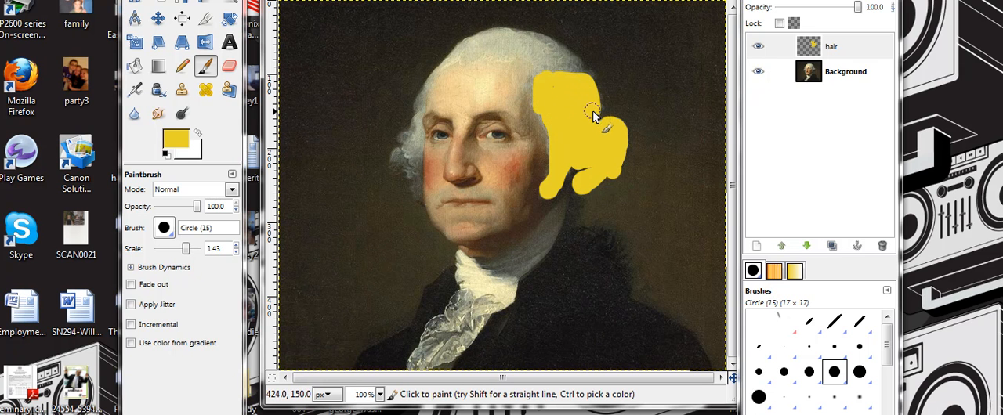
{"action": "mouse_move", "coordinate": [553, 50]}
{"action": "left_mouse_down"}
{"action": "mouse_move", "coordinate": [492, 46]}
{"action": "mouse_move", "coordinate": [526, 60]}
{"action": "left_mouse_up"}
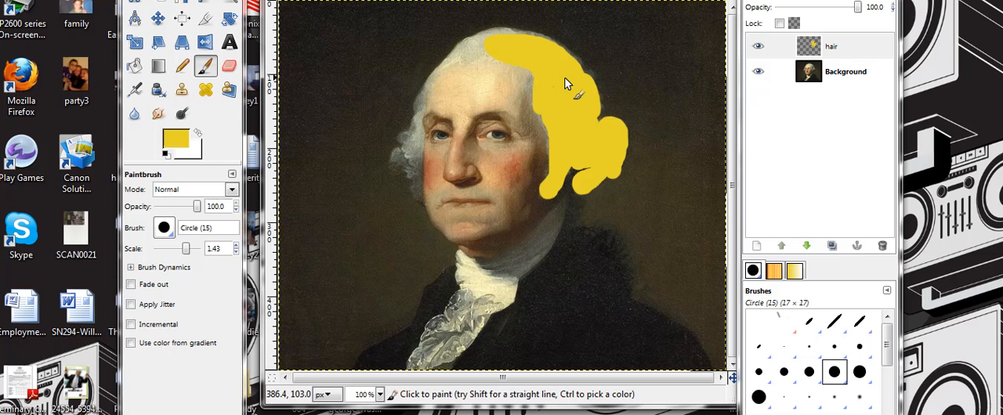
{"action": "left_click", "coordinate": [379, 394]}
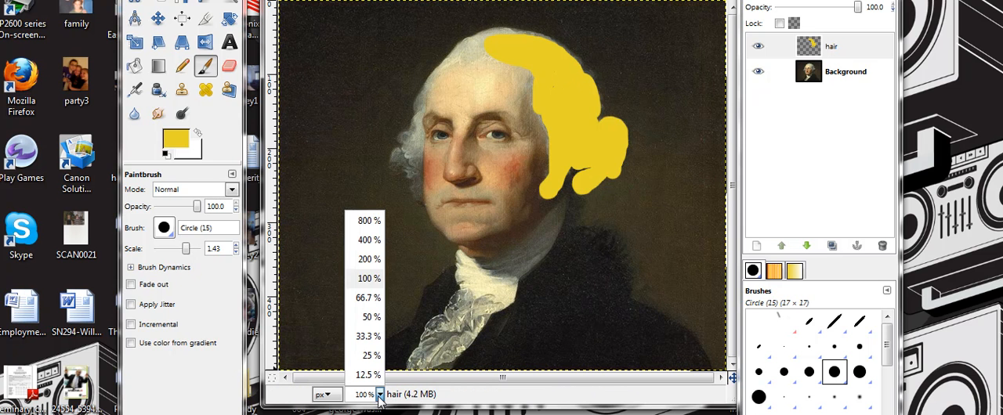
{"action": "left_click", "coordinate": [367, 260]}
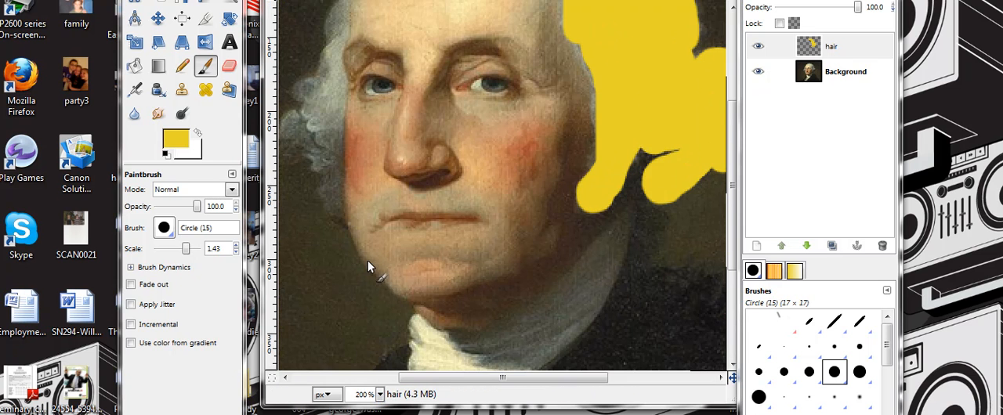
{"action": "left_click_drag", "start_coordinate": [732, 196], "coordinate": [728, 116]}
{"action": "mouse_move", "coordinate": [408, 108]}
{"action": "left_mouse_down"}
{"action": "mouse_move", "coordinate": [483, 84]}
{"action": "mouse_move", "coordinate": [474, 72]}
{"action": "left_mouse_up"}
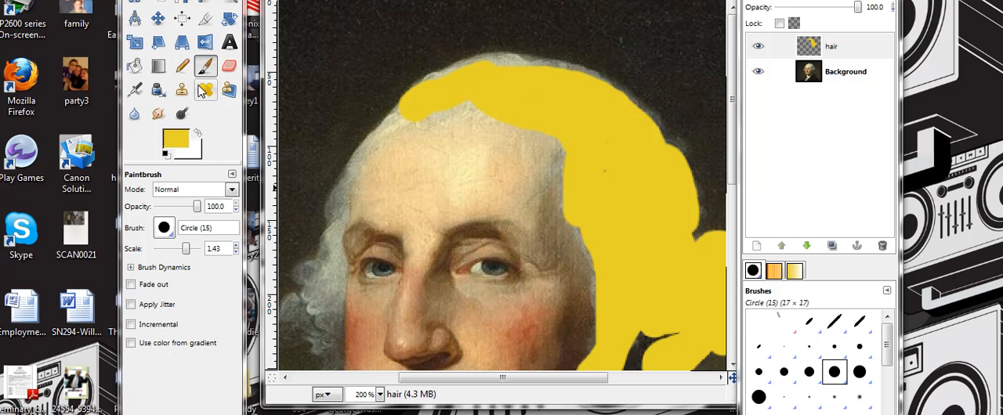
Reduce the brush scale to 0.57 and fill the remaining hair gap along the upper forehead hairline with yellow
{"action": "left_click", "coordinate": [165, 228]}
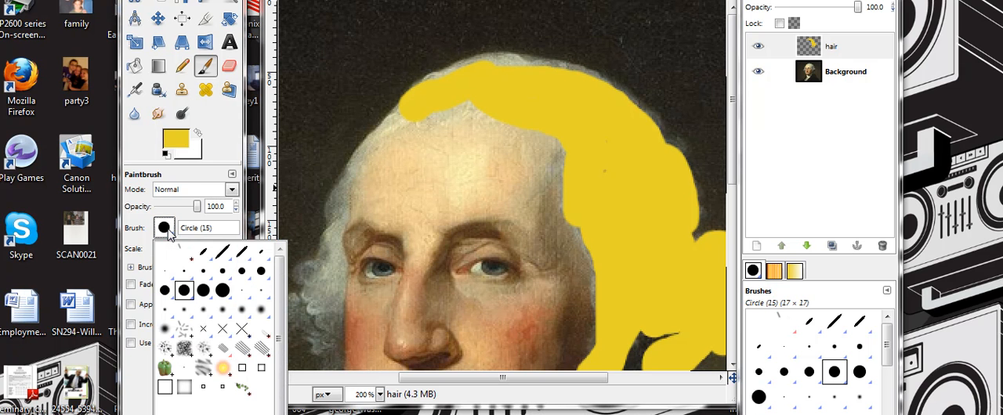
{"action": "left_click", "coordinate": [164, 228]}
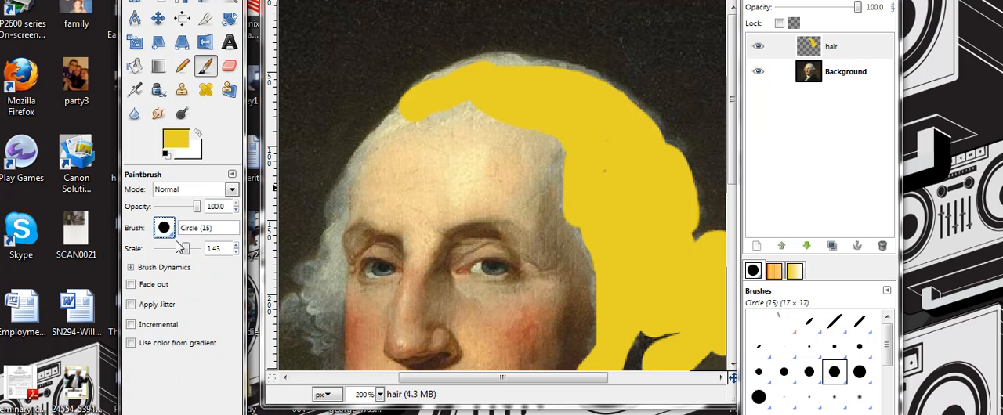
{"action": "left_click_drag", "start_coordinate": [188, 249], "coordinate": [180, 250]}
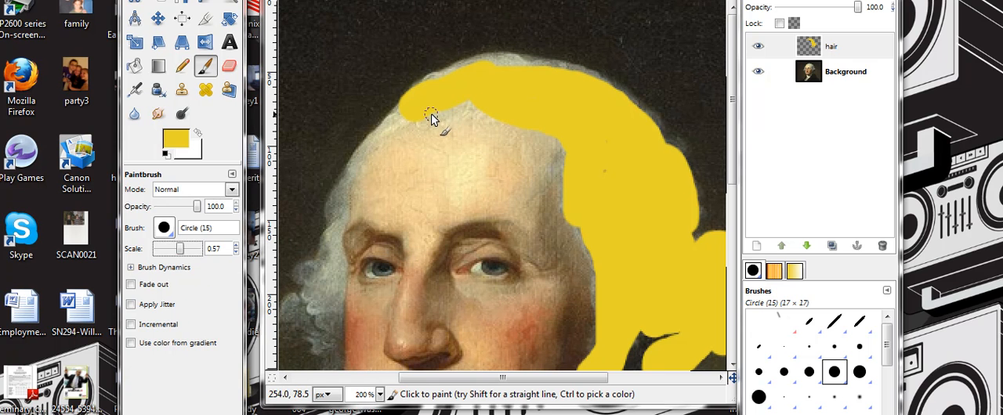
{"action": "mouse_move", "coordinate": [457, 117]}
{"action": "left_mouse_down"}
{"action": "mouse_move", "coordinate": [472, 99]}
{"action": "mouse_move", "coordinate": [453, 106]}
{"action": "mouse_move", "coordinate": [464, 108]}
{"action": "mouse_move", "coordinate": [445, 95]}
{"action": "left_mouse_up"}
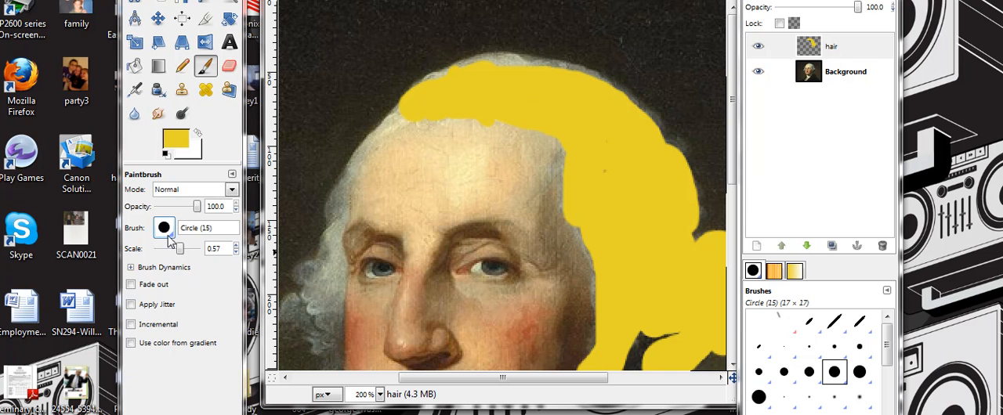
Set the brush scale to 0.65 and paint the hair at the left of the face and along the head's upper outer edge yellow
{"action": "left_click", "coordinate": [191, 249]}
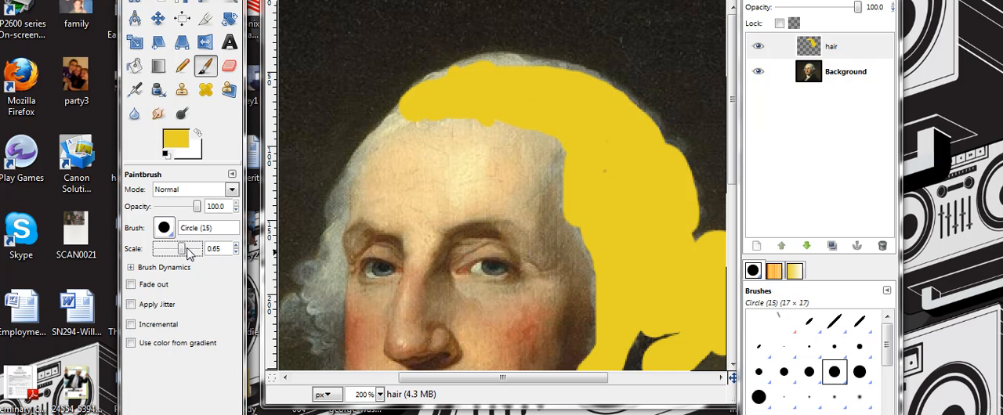
{"action": "mouse_move", "coordinate": [397, 119]}
{"action": "left_mouse_down"}
{"action": "mouse_move", "coordinate": [364, 153]}
{"action": "mouse_move", "coordinate": [347, 213]}
{"action": "left_mouse_up"}
{"action": "mouse_move", "coordinate": [339, 243]}
{"action": "left_mouse_down"}
{"action": "mouse_move", "coordinate": [332, 359]}
{"action": "mouse_move", "coordinate": [282, 310]}
{"action": "mouse_move", "coordinate": [289, 297]}
{"action": "mouse_move", "coordinate": [299, 303]}
{"action": "mouse_move", "coordinate": [329, 338]}
{"action": "mouse_move", "coordinate": [319, 330]}
{"action": "mouse_move", "coordinate": [320, 270]}
{"action": "mouse_move", "coordinate": [330, 308]}
{"action": "mouse_move", "coordinate": [326, 245]}
{"action": "mouse_move", "coordinate": [310, 303]}
{"action": "mouse_move", "coordinate": [299, 274]}
{"action": "mouse_move", "coordinate": [328, 235]}
{"action": "mouse_move", "coordinate": [336, 174]}
{"action": "mouse_move", "coordinate": [369, 121]}
{"action": "mouse_move", "coordinate": [442, 71]}
{"action": "left_mouse_up"}
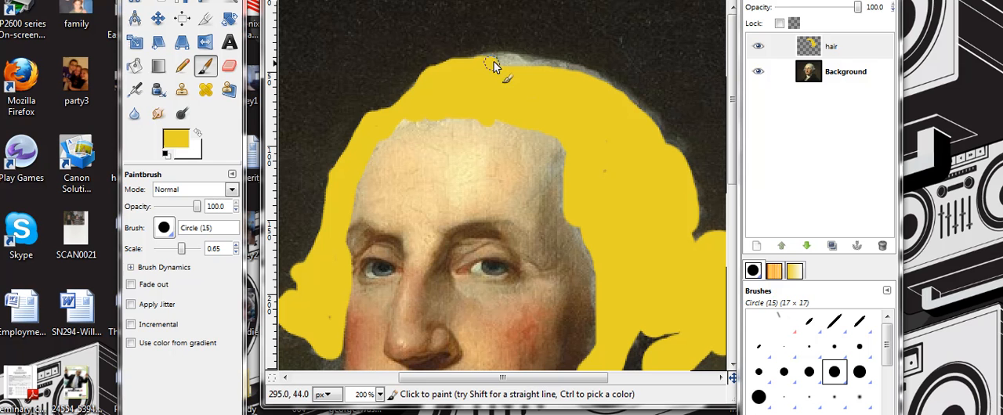
{"action": "mouse_move", "coordinate": [527, 66]}
{"action": "left_mouse_down"}
{"action": "mouse_move", "coordinate": [503, 67]}
{"action": "mouse_move", "coordinate": [529, 55]}
{"action": "mouse_move", "coordinate": [577, 76]}
{"action": "mouse_move", "coordinate": [651, 118]}
{"action": "mouse_move", "coordinate": [674, 145]}
{"action": "left_mouse_up"}
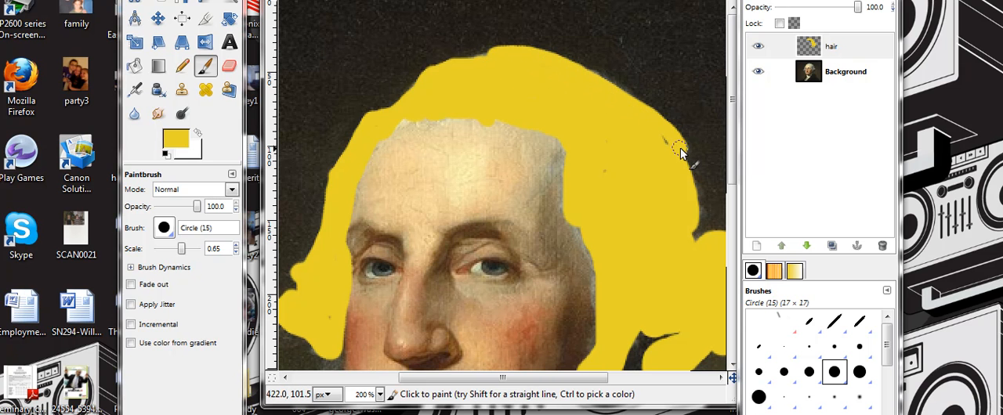
Select the hair layer and lower its opacity to 47.7 so the original hair shows through the yellow
{"action": "left_click", "coordinate": [379, 395]}
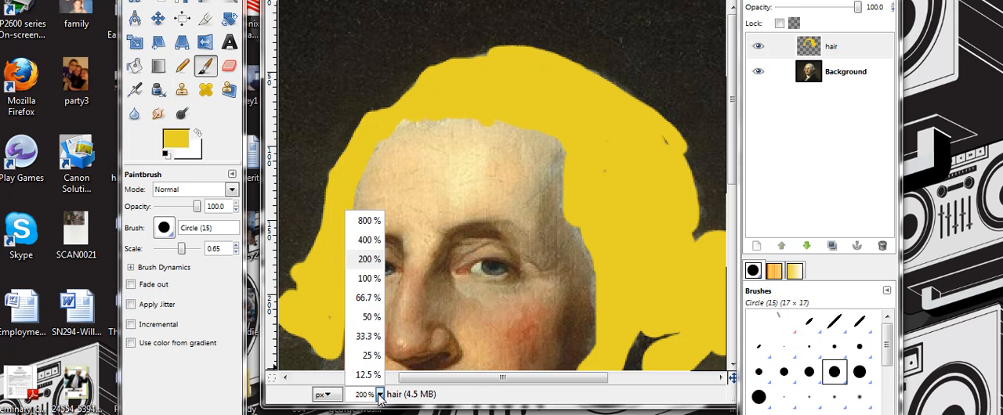
{"action": "left_click", "coordinate": [365, 280]}
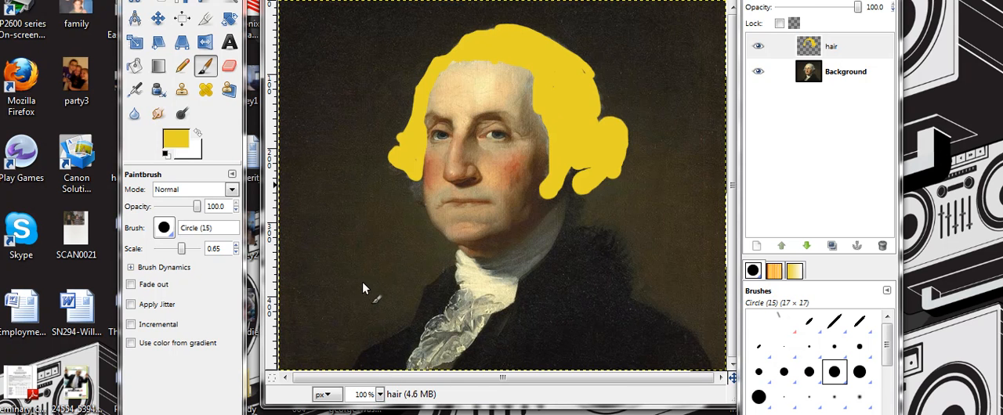
{"action": "left_click", "coordinate": [837, 48]}
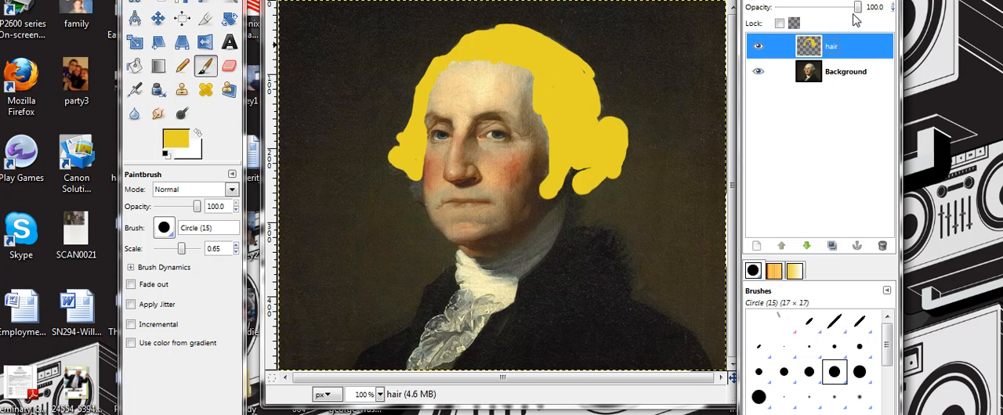
{"action": "left_click_drag", "start_coordinate": [858, 14], "coordinate": [817, 17]}
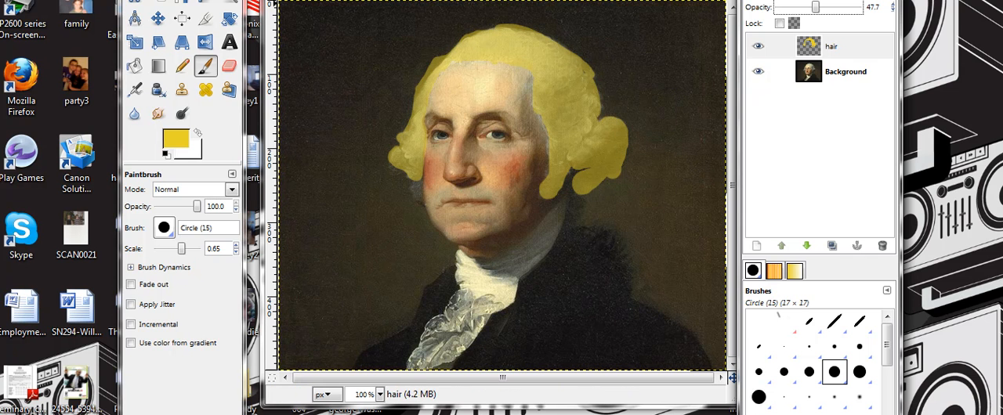
Save the recolored portrait under its existing file name, exporting it as a flattened image
{"action": "left_click", "coordinate": [277, 0]}
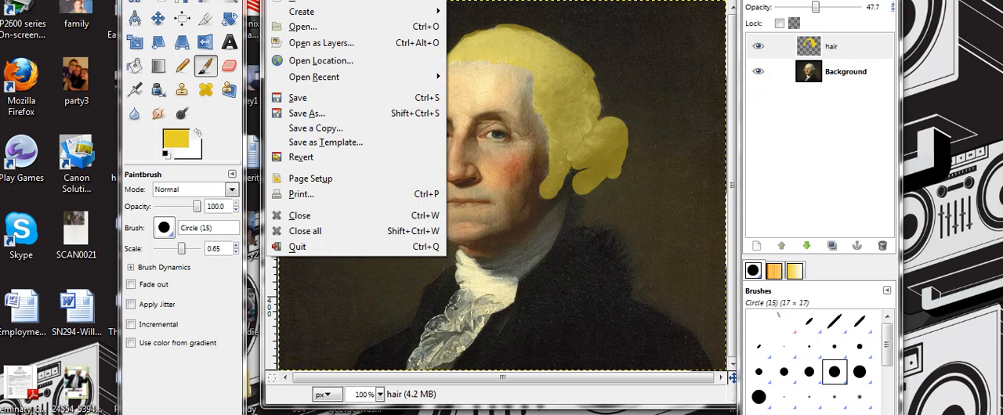
{"action": "left_click", "coordinate": [318, 97]}
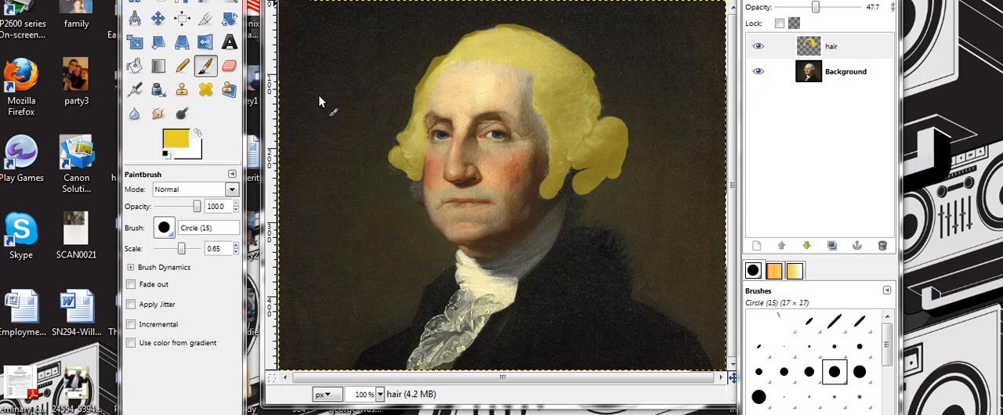
{"action": "left_click", "coordinate": [210, 61]}
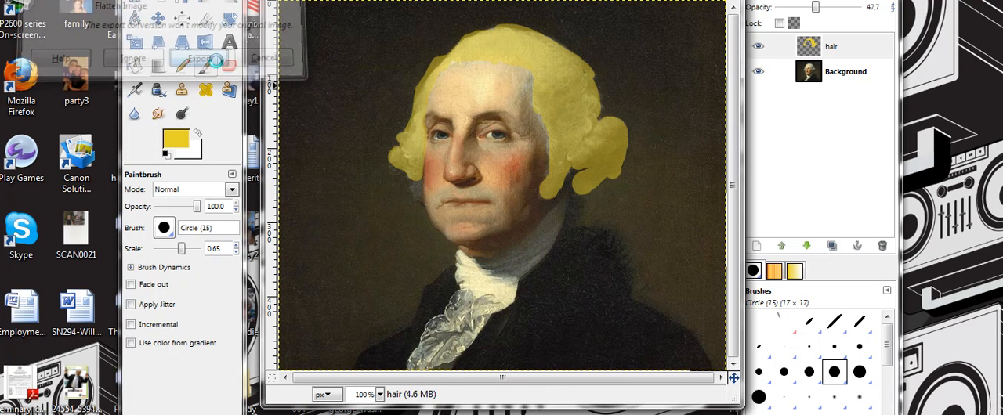